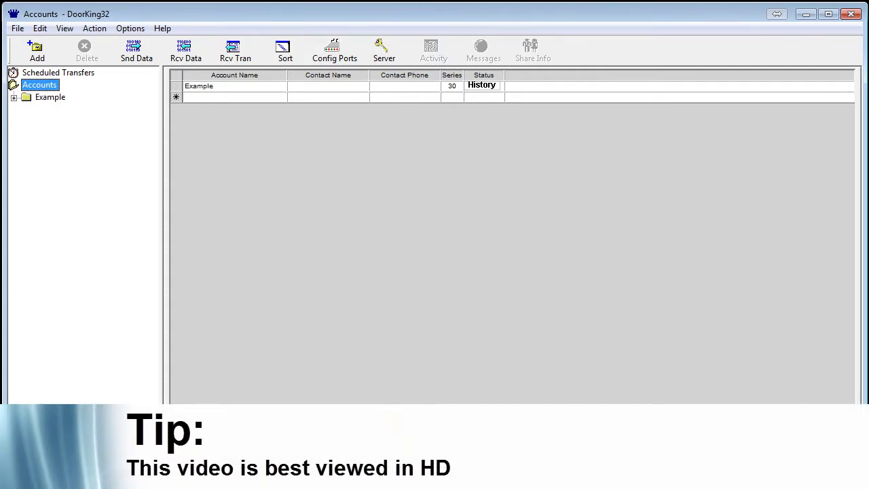
Expand the Example account and show its Resident grid with the three existing residents.
{"action": "left_click", "coordinate": [14, 97]}
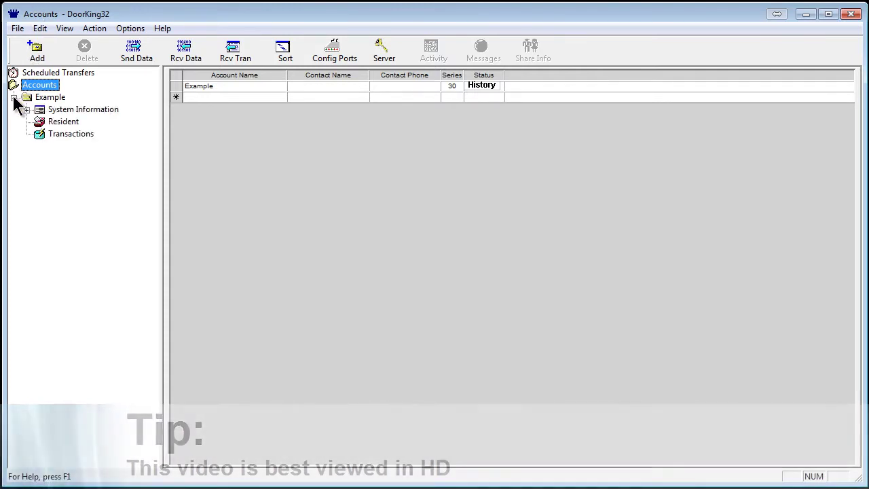
{"action": "left_click", "coordinate": [54, 122]}
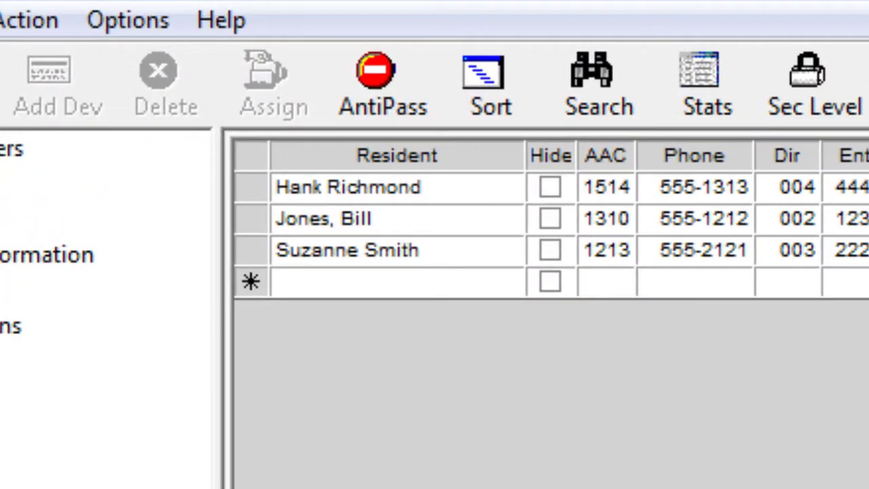
{"action": "left_click", "coordinate": [414, 252]}
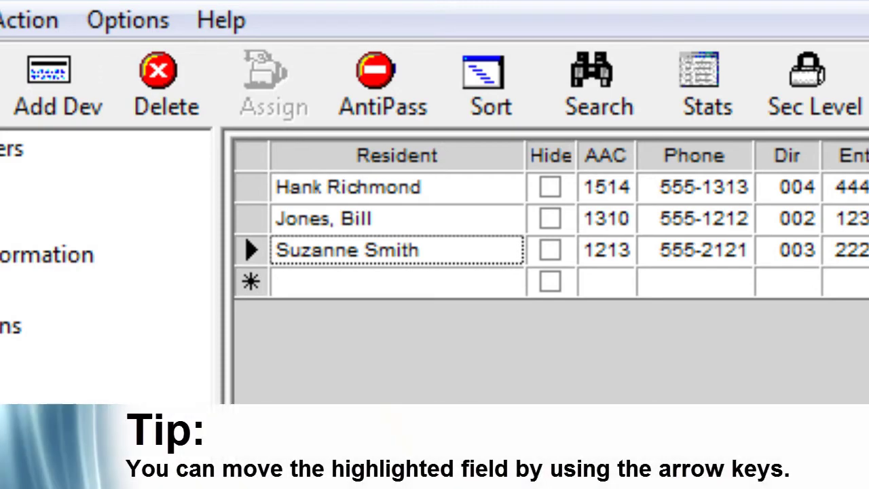
{"action": "key", "text": "Up"}
{"action": "key", "text": "Up"}
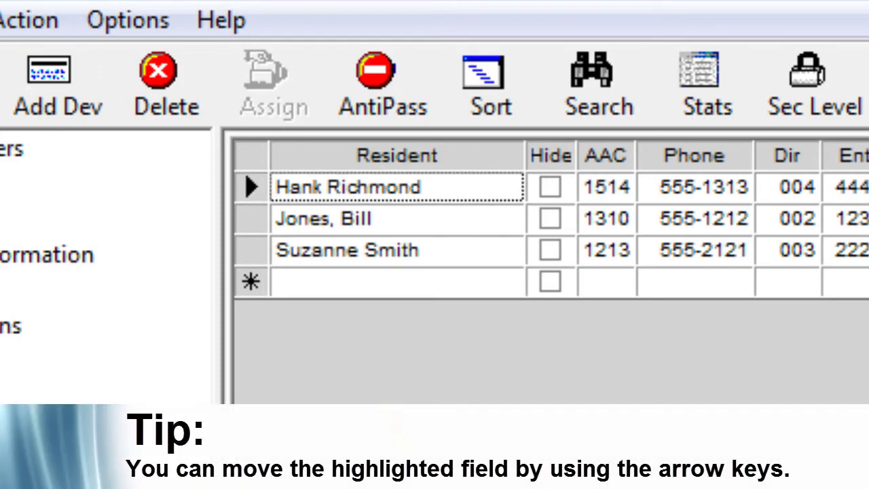
{"action": "key", "text": "Down"}
{"action": "key", "text": "Down"}
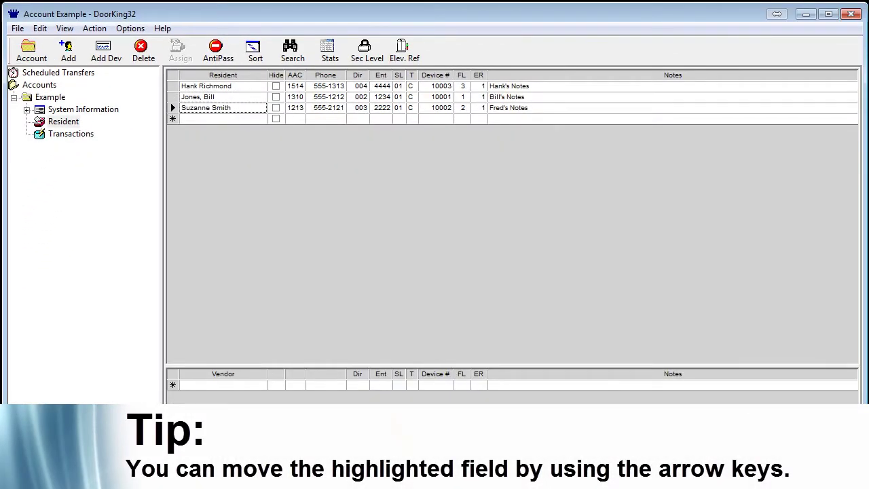
{"action": "key", "text": "Right"}
{"action": "key", "text": "Right"}
{"action": "key", "text": "Right"}
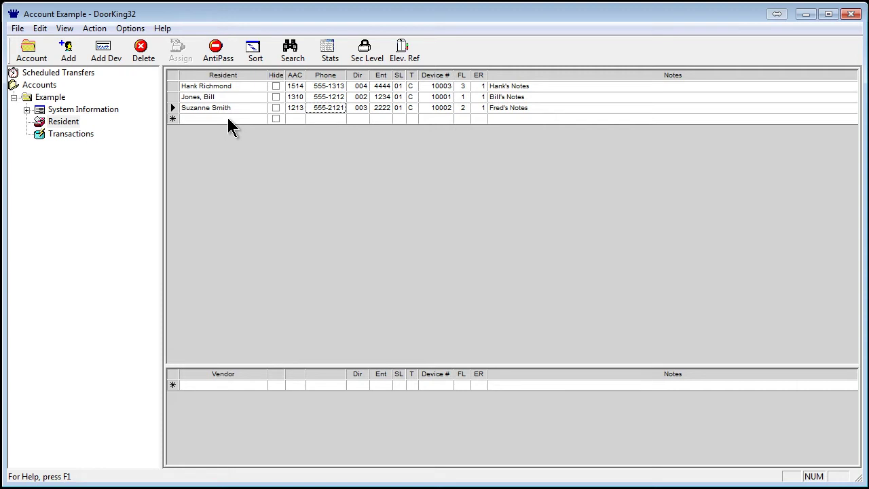
Enter TEST as a new resident row and accept the duplicate-names warning to save it.
{"action": "left_click", "coordinate": [228, 119]}
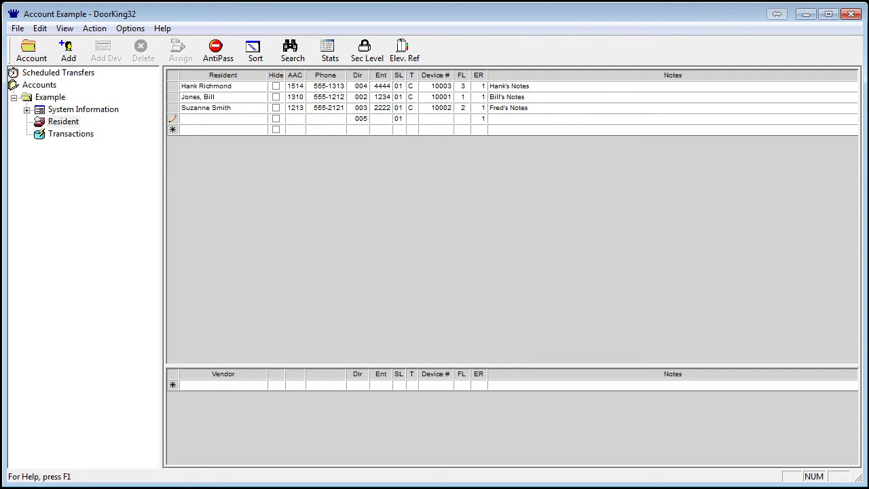
{"action": "type", "text": "TEST"}
{"action": "key", "text": "Return"}
{"action": "key", "text": "Right"}
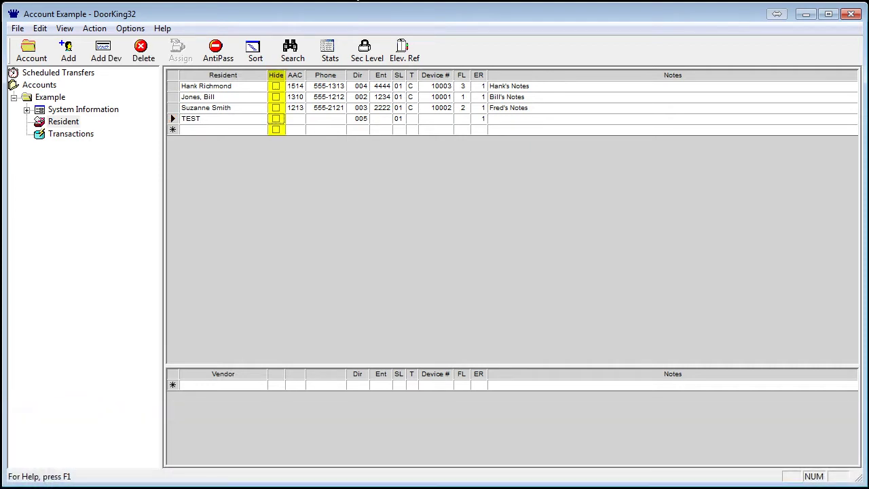
{"action": "left_click", "coordinate": [275, 119]}
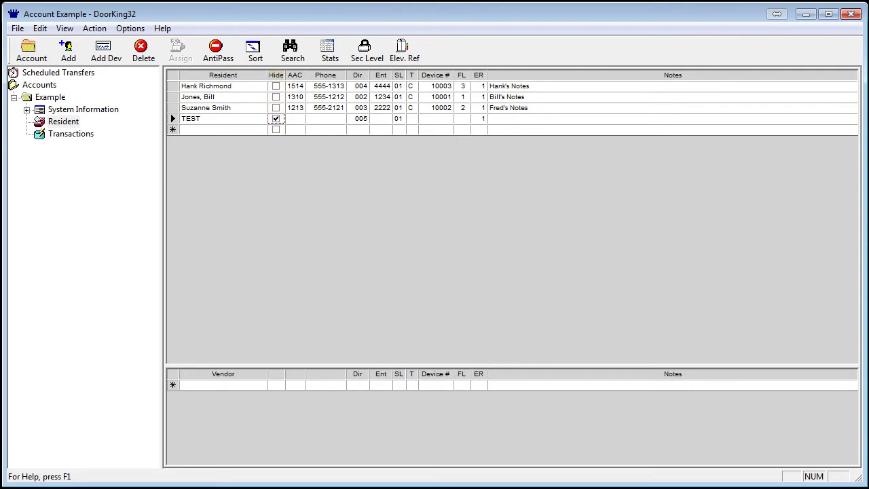
{"action": "left_click", "coordinate": [276, 119]}
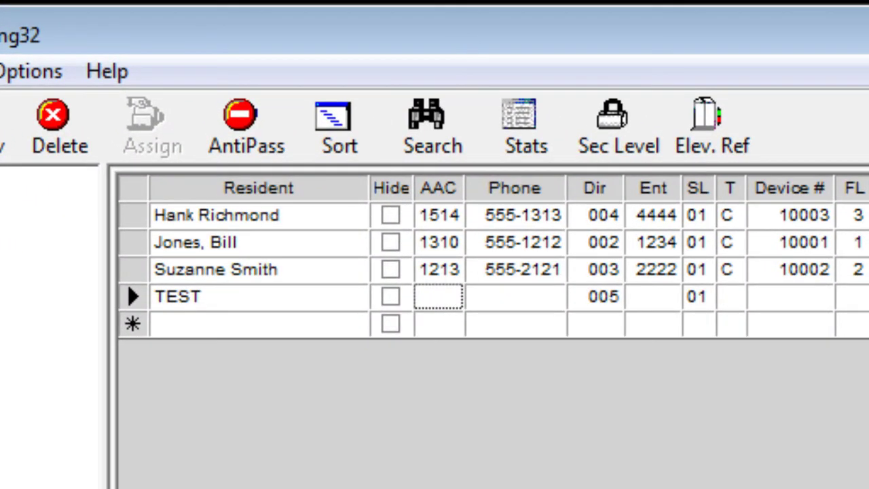
Enter alternate area code 1555 in the TEST row's AAC cell.
{"action": "type", "text": "1"}
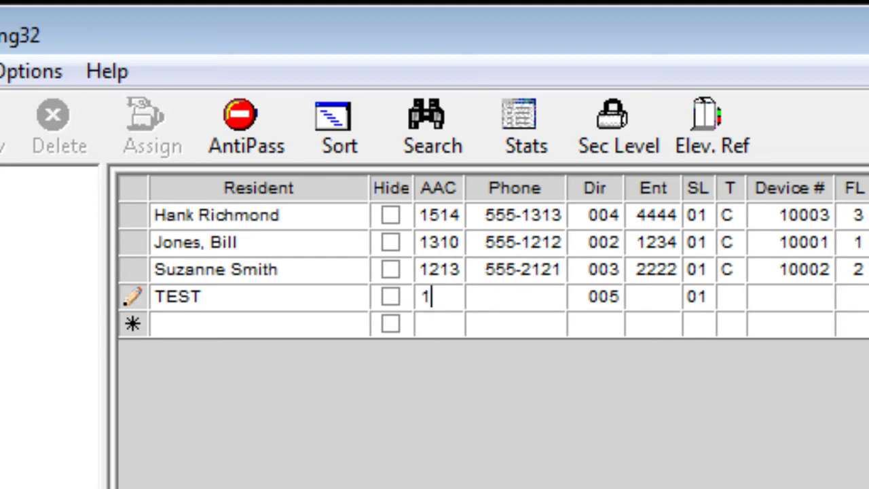
{"action": "type", "text": "555"}
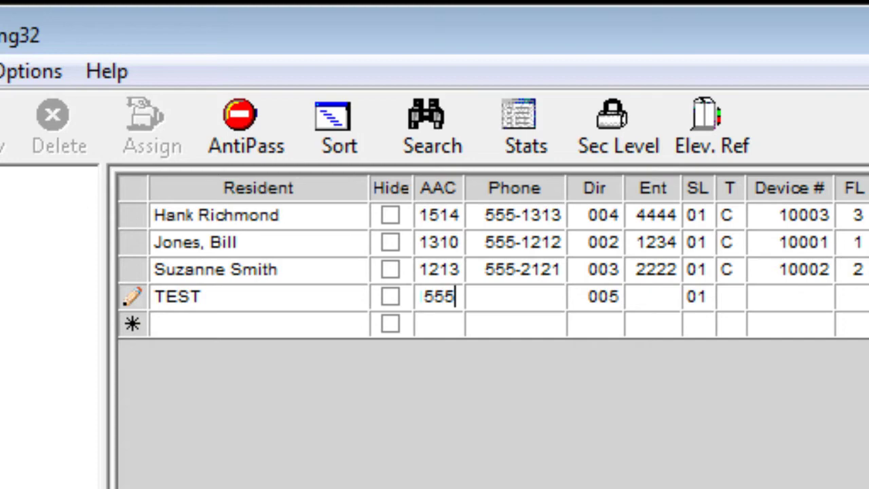
{"action": "key", "text": "Tab"}
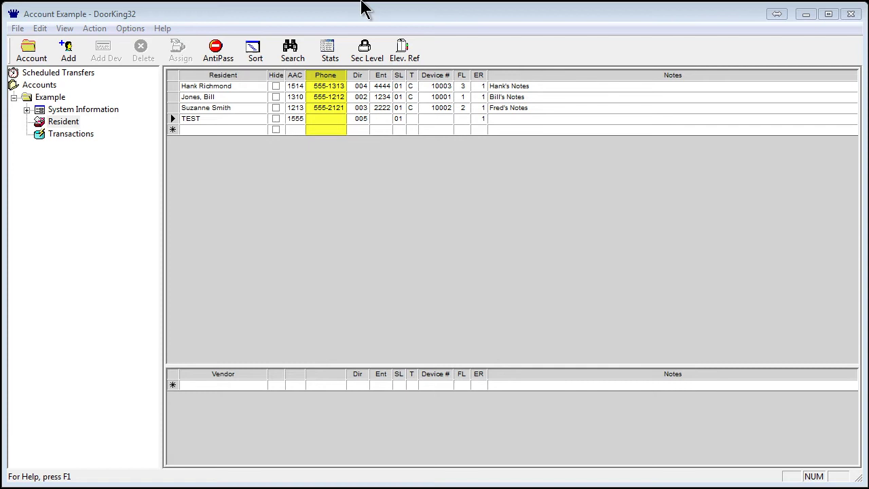
Fill in the TEST resident's phone number in the Phone cell.
{"action": "left_click", "coordinate": [324, 116]}
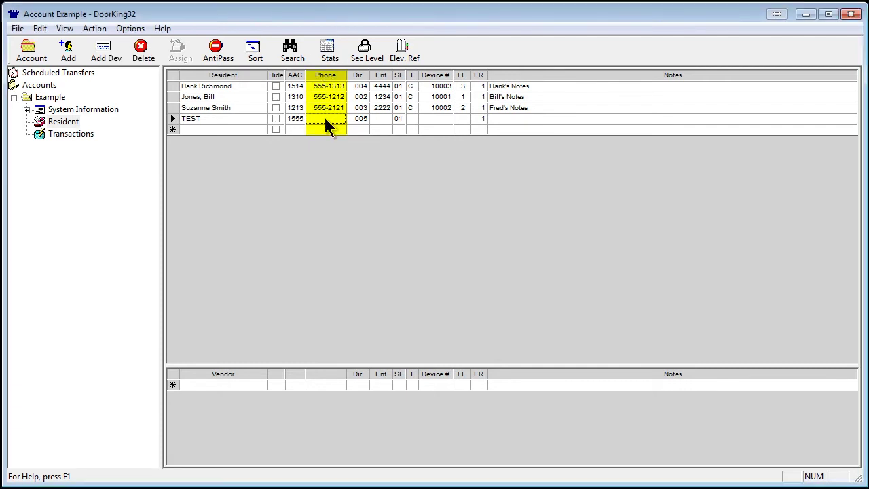
{"action": "type", "text": "555"}
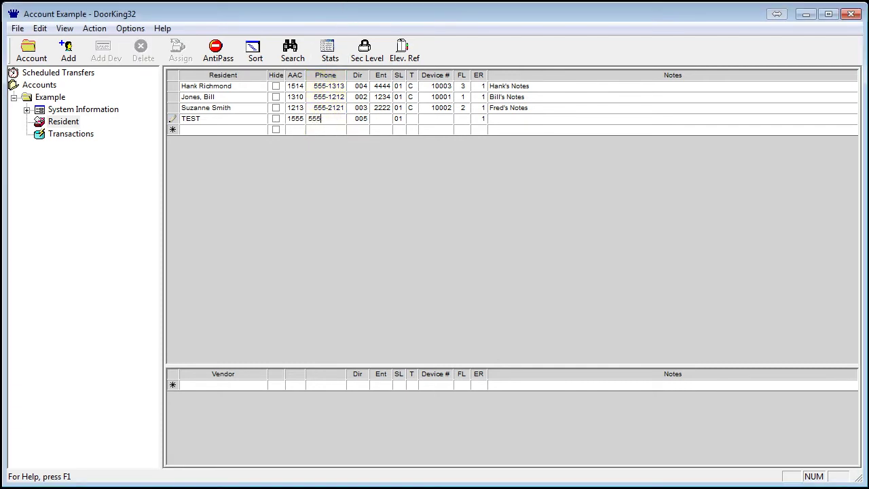
{"action": "type", "text": "-4123"}
{"action": "key", "text": "Tab"}
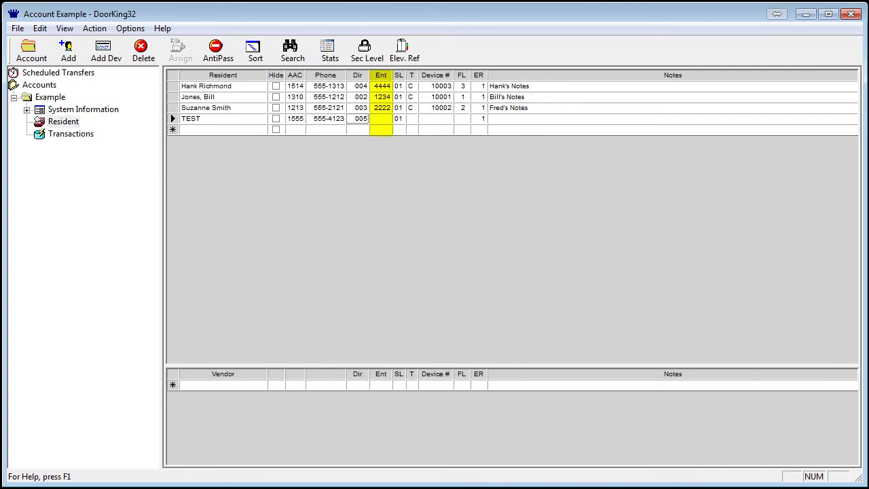
Enter the TEST resident's entry code in the Ent cell and save it.
{"action": "left_click", "coordinate": [380, 119]}
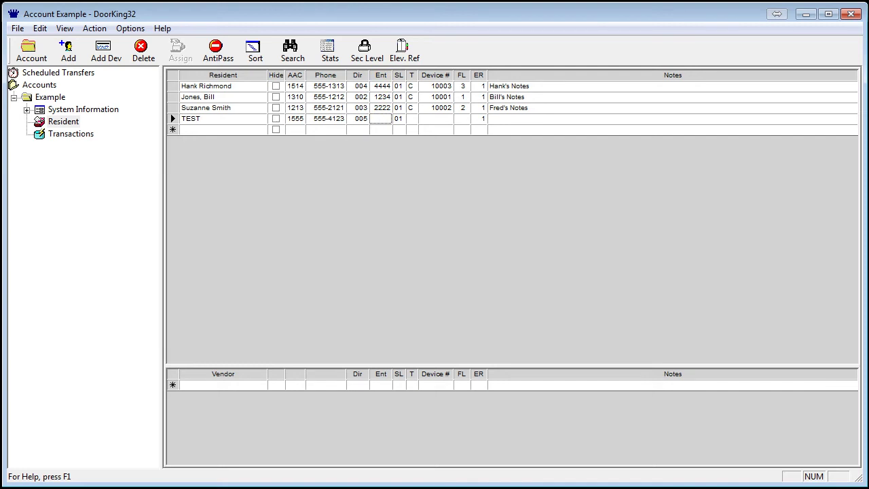
{"action": "type", "text": "4321"}
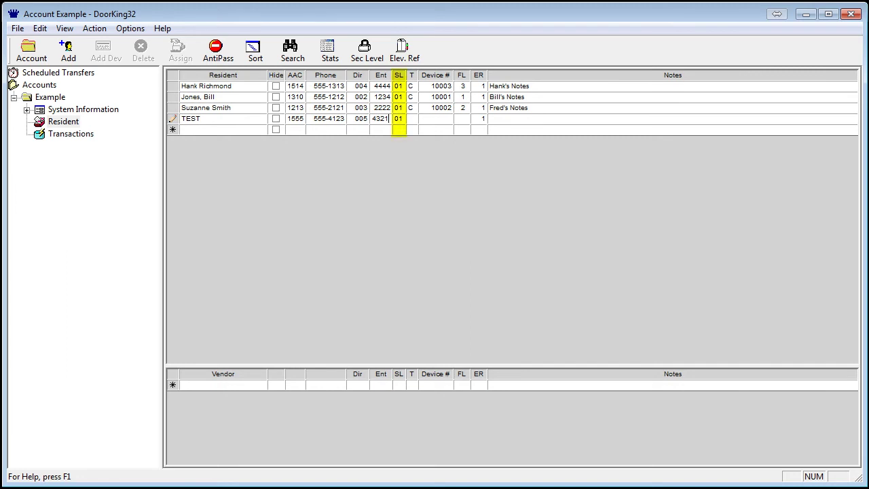
{"action": "key", "text": "Return"}
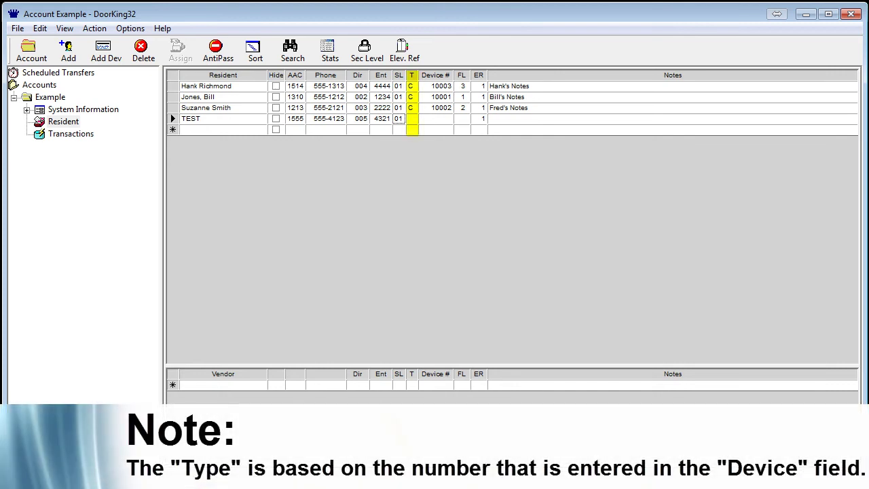
Enter the TEST resident's device number, giving it type C and ER value 1.
{"action": "left_click", "coordinate": [435, 118]}
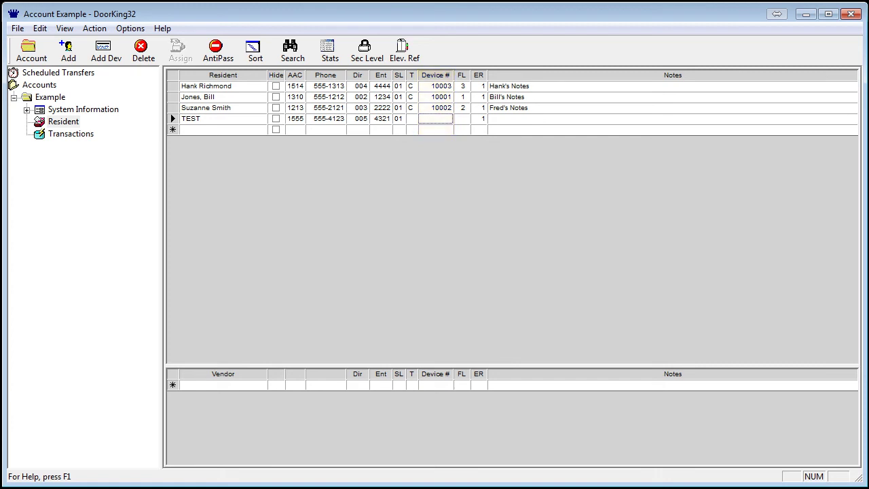
{"action": "type", "text": "12345"}
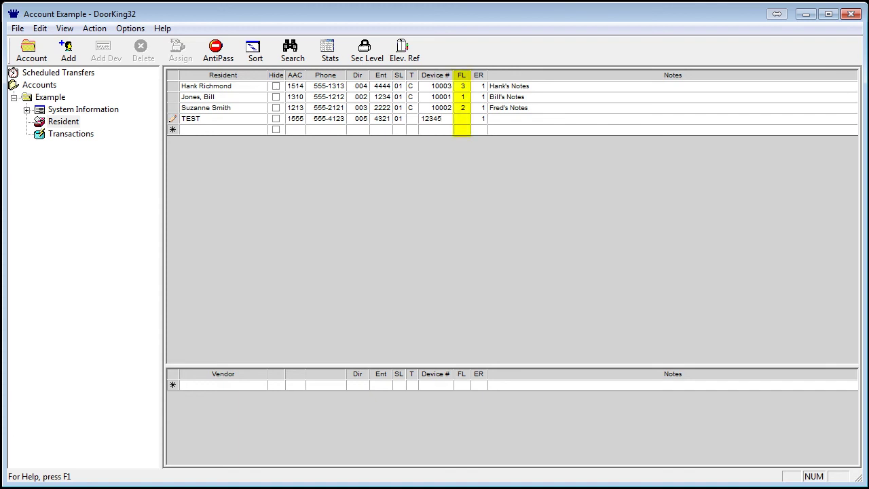
{"action": "key", "text": "Tab"}
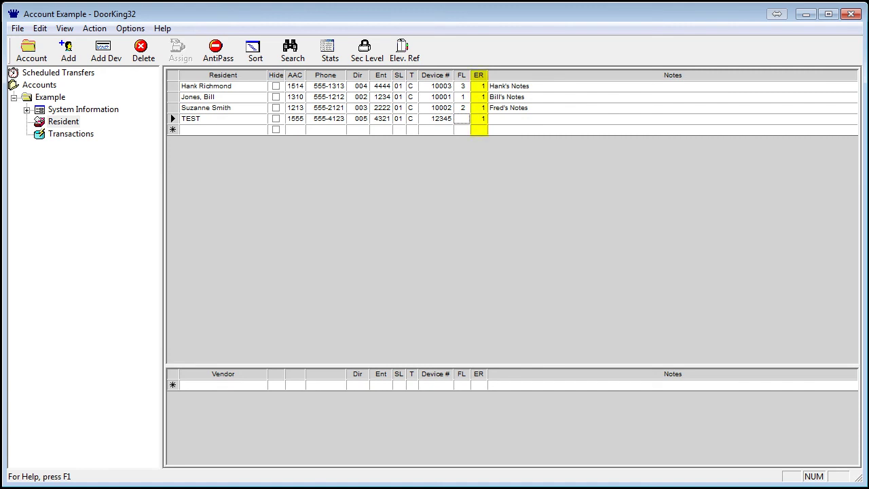
{"action": "key", "text": "Tab"}
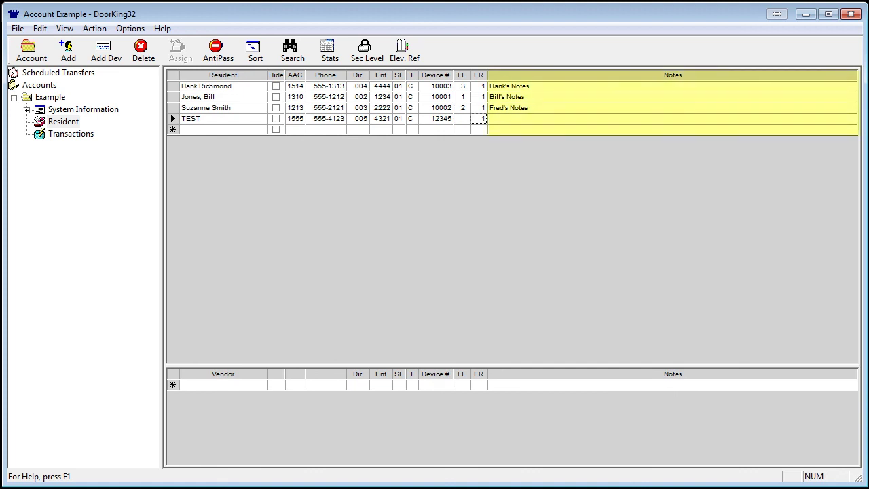
Type 'Test Notes Apt 1' into the TEST resident's Notes cell.
{"action": "type", "text": "1"}
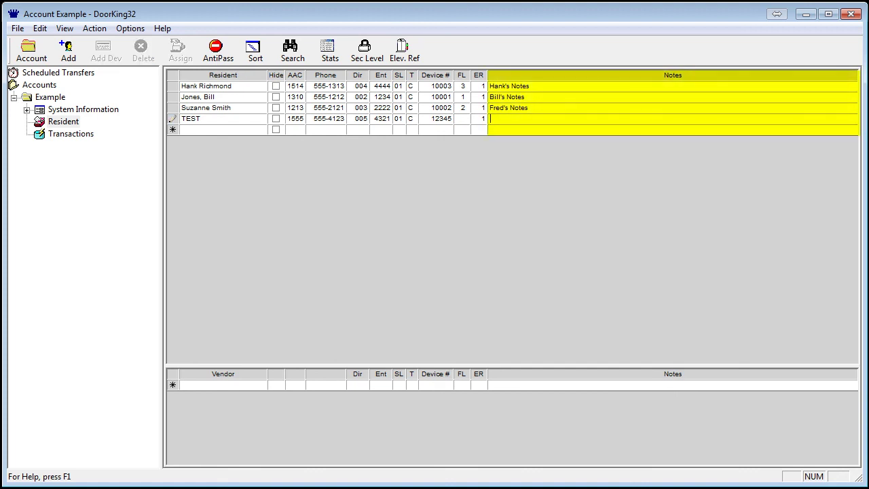
{"action": "type", "text": "Test"}
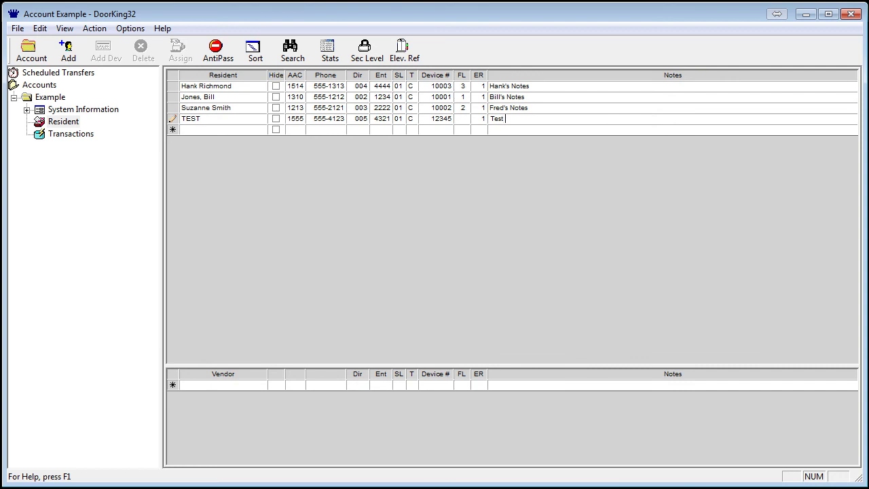
{"action": "type", "text": " Notes Apt 1"}
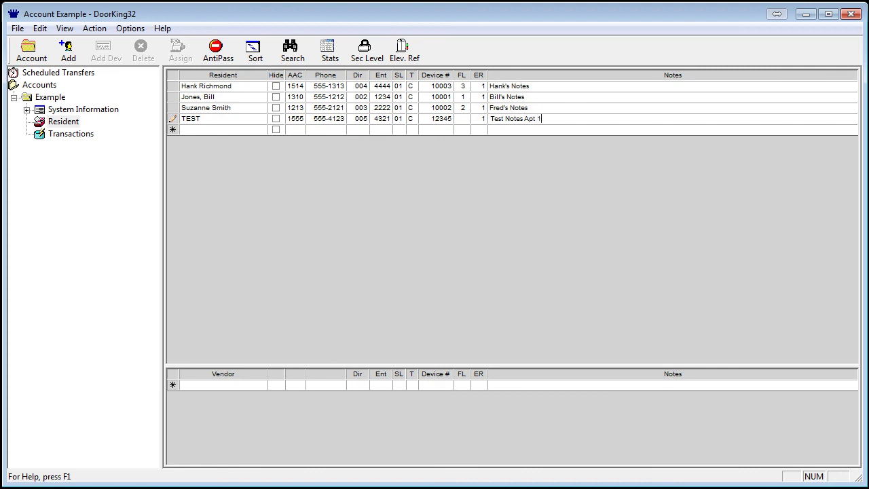